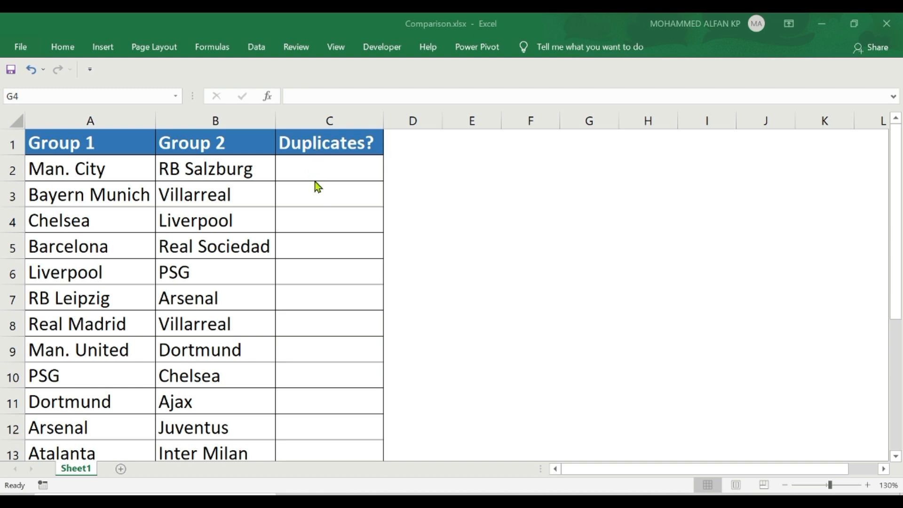
Step: Start a MATCH formula in cell C2 with B2 as the lookup value
double_click(331, 172)
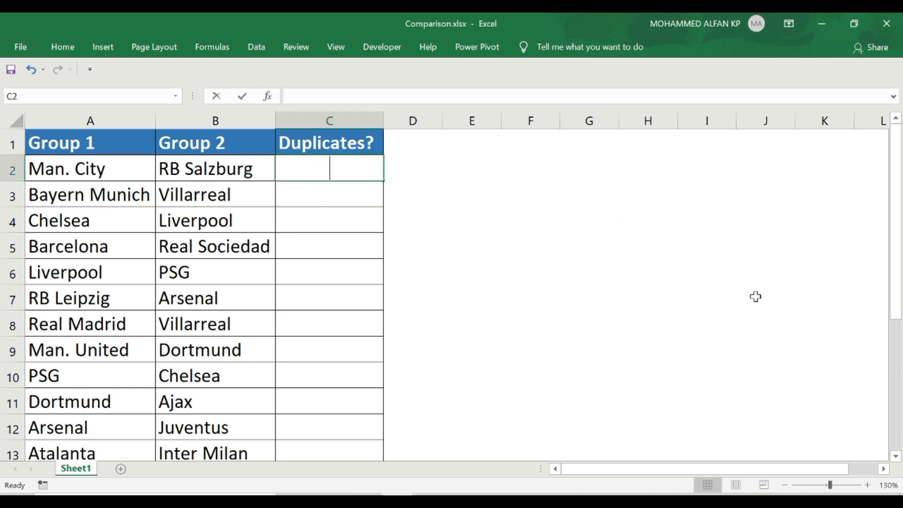
type("=matc")
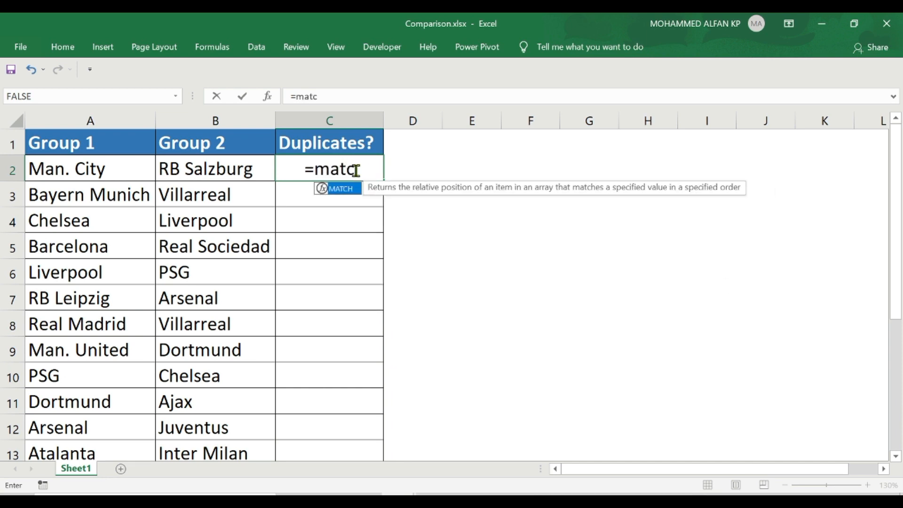
double_click(333, 189)
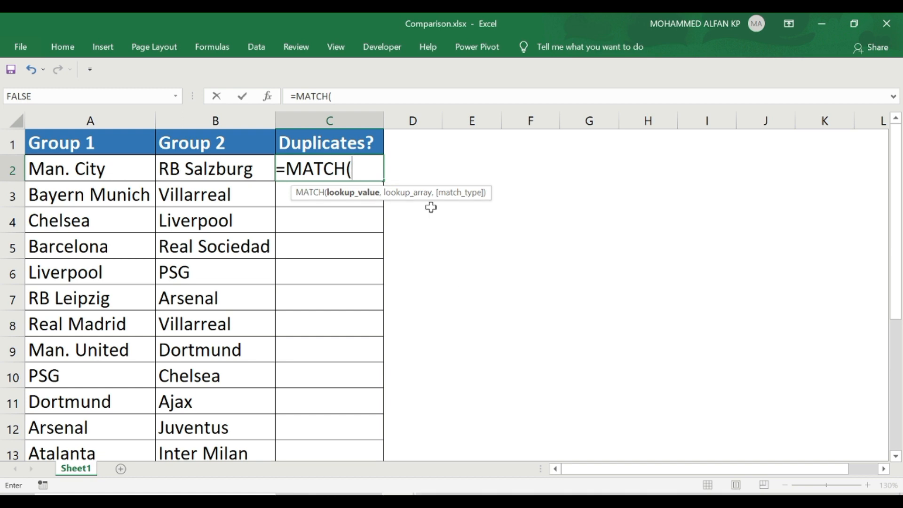
left_click_drag(423, 192, 592, 191)
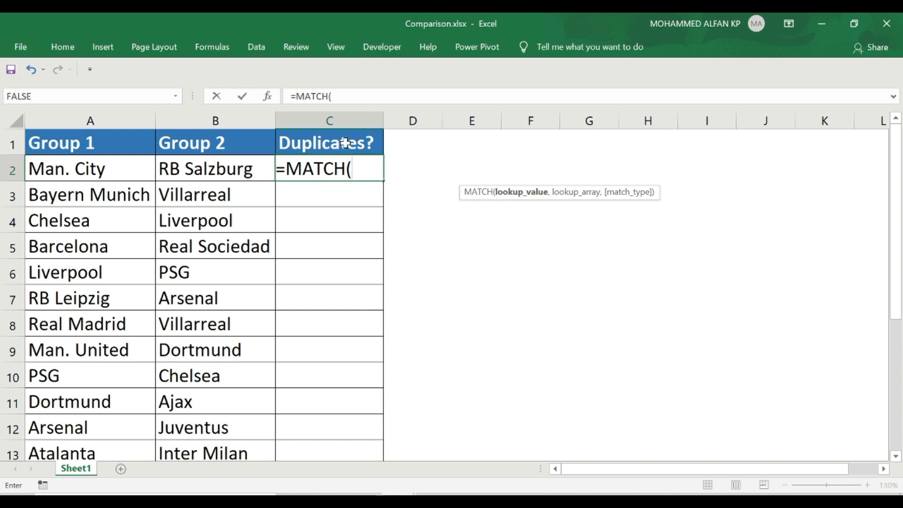
left_click(240, 170)
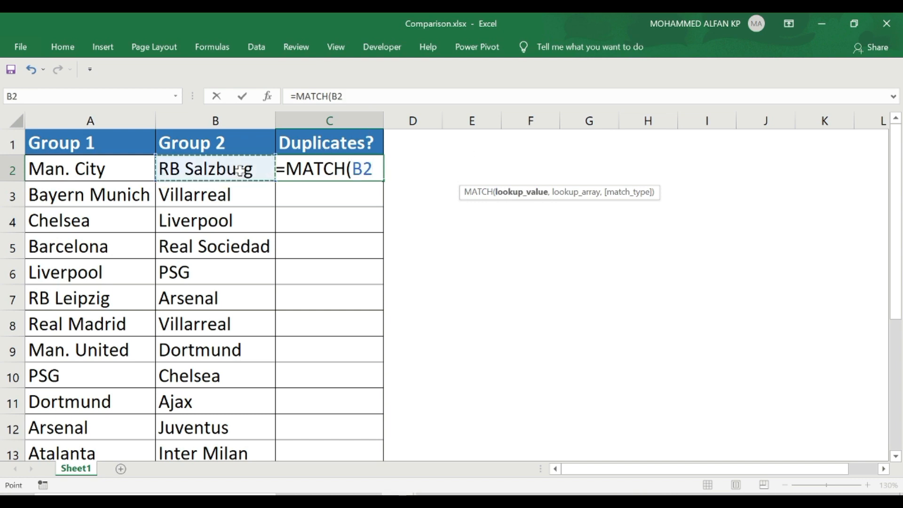
type(",")
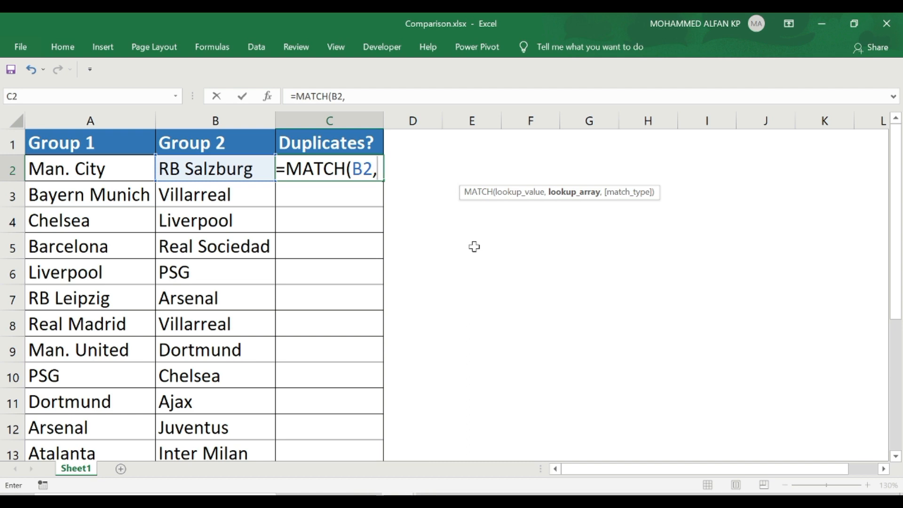
Step: Complete the C2 formula with the absolute lookup array $A$2:$A$13 and match type 0 for an exact match
left_click(125, 171)
key("ctrl+shift+Down")
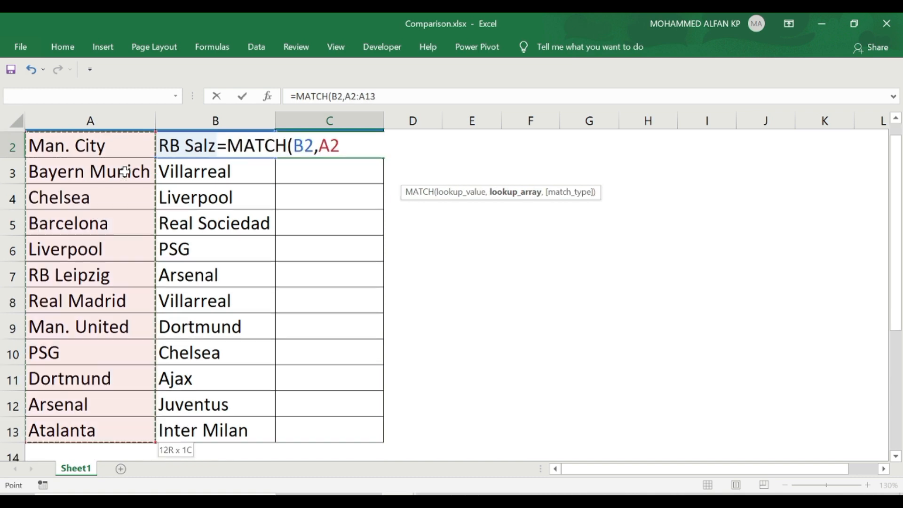
scroll(405, 308, "up", 1)
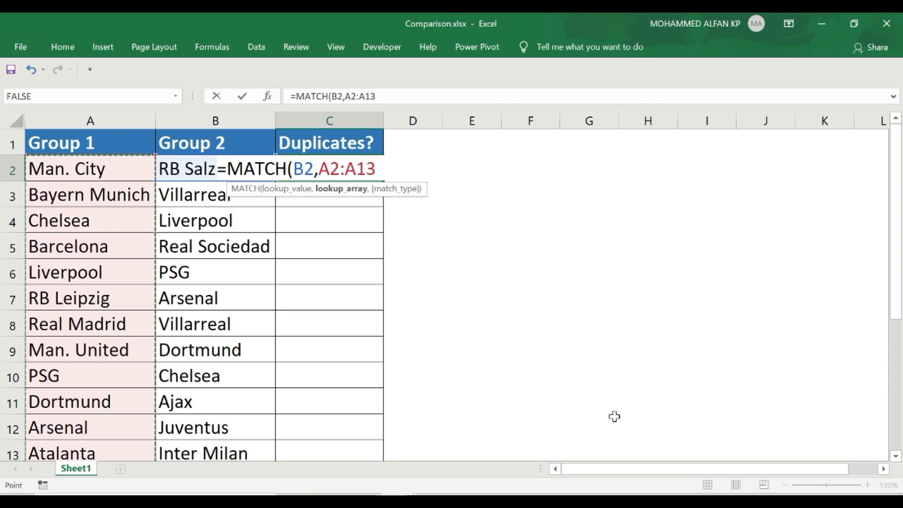
key("F4")
type(",")
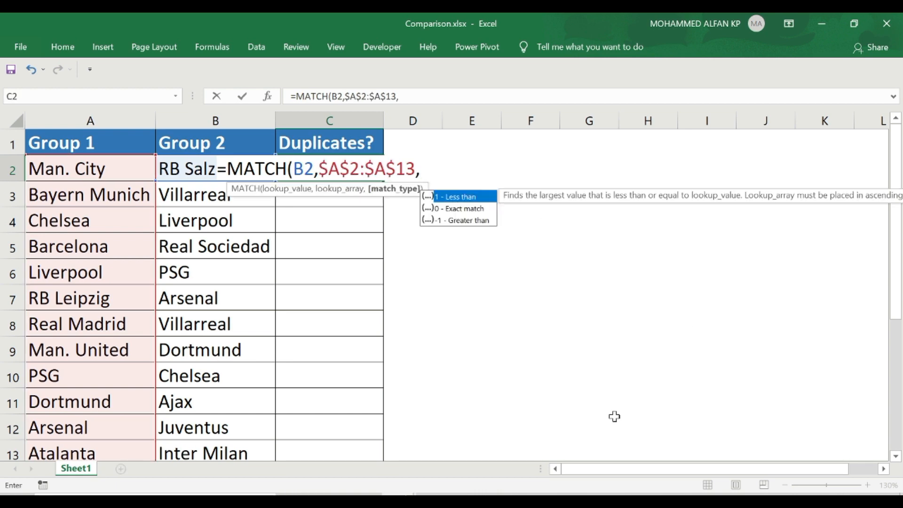
double_click(473, 212)
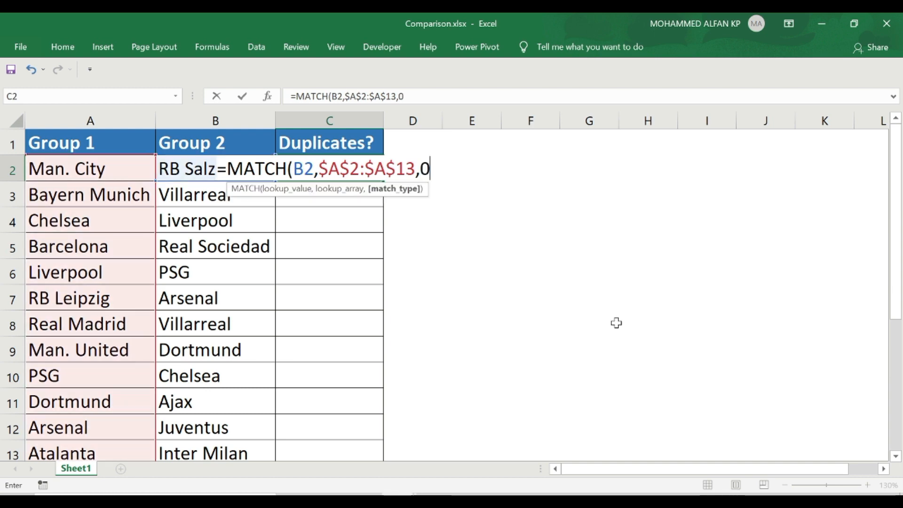
type(")")
key("Return")
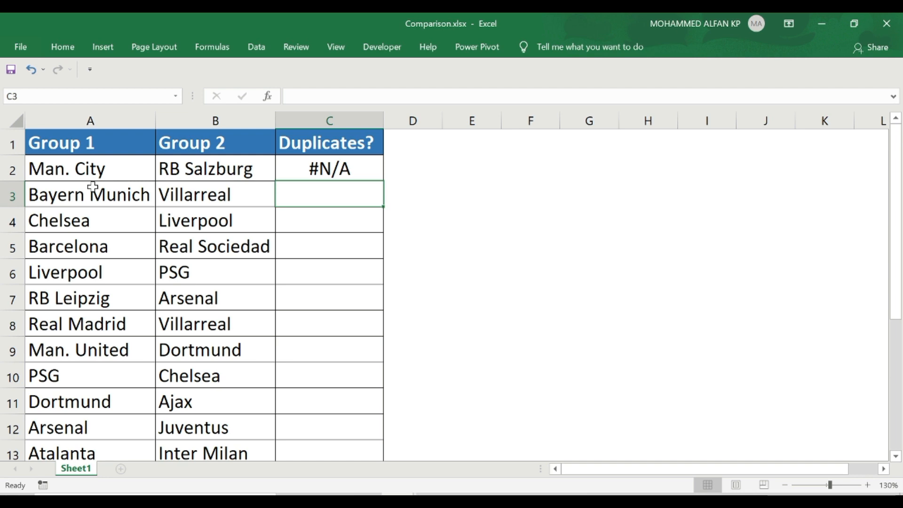
Step: Fill the MATCH formula from C2 down the Duplicates? column to row 13
left_click(369, 168)
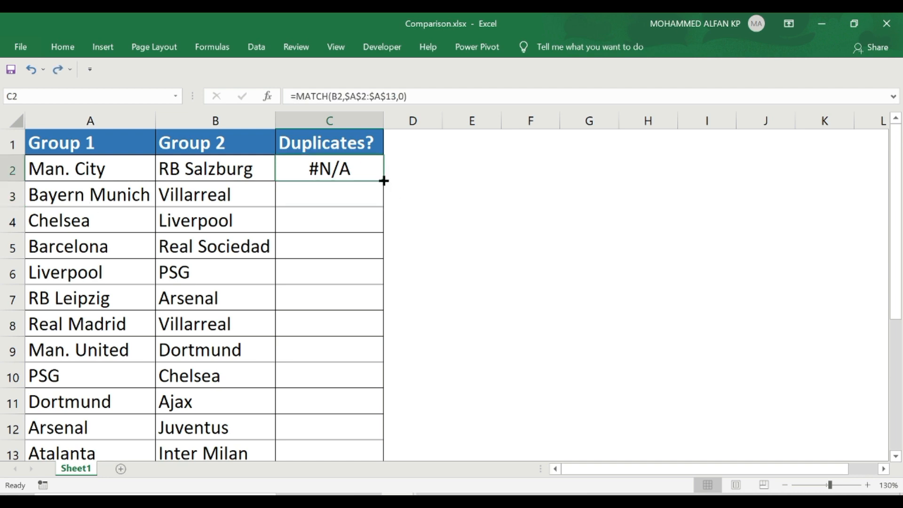
left_click_drag(383, 181, 328, 204)
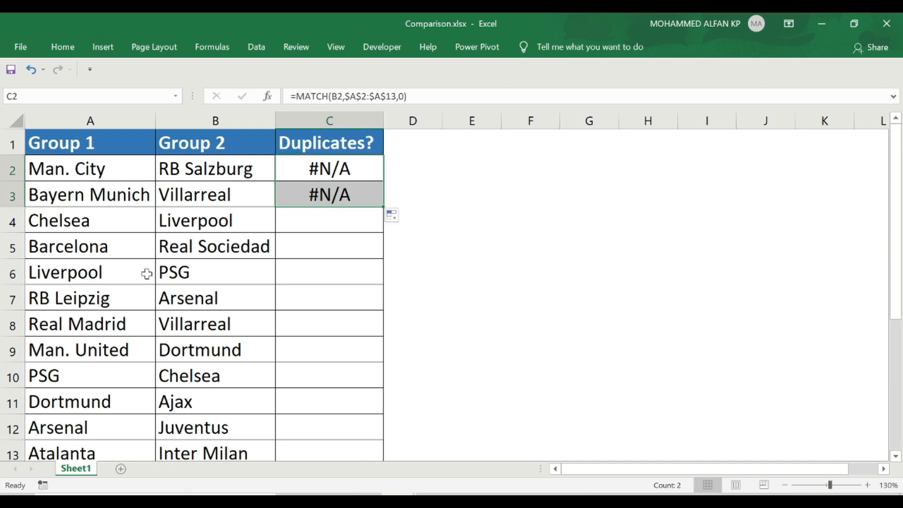
scroll(147, 273, "down", 1)
scroll(147, 273, "up", 1)
left_click(351, 197)
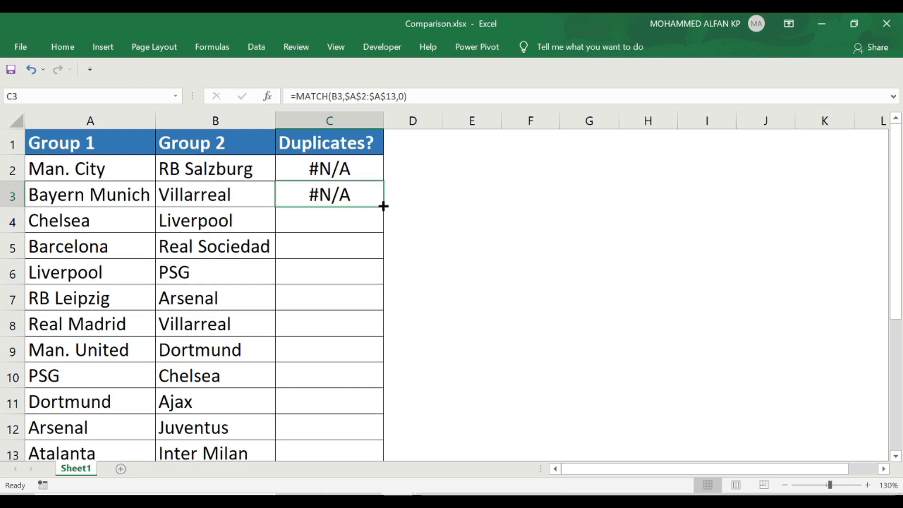
double_click(383, 206)
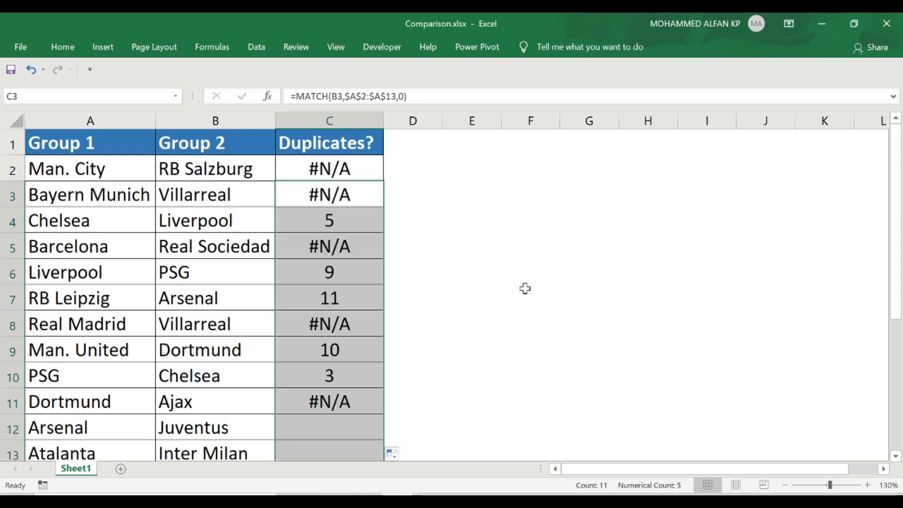
Step: Check the C4 result for Liverpool by counting through the Group 1 entries from A2 to A6
left_click(361, 221)
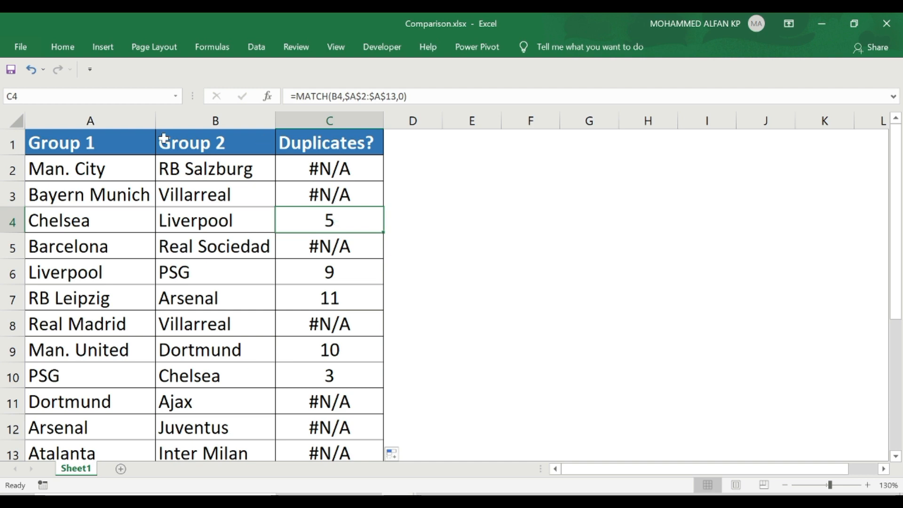
left_click(112, 171)
left_click(111, 196)
left_click(101, 222)
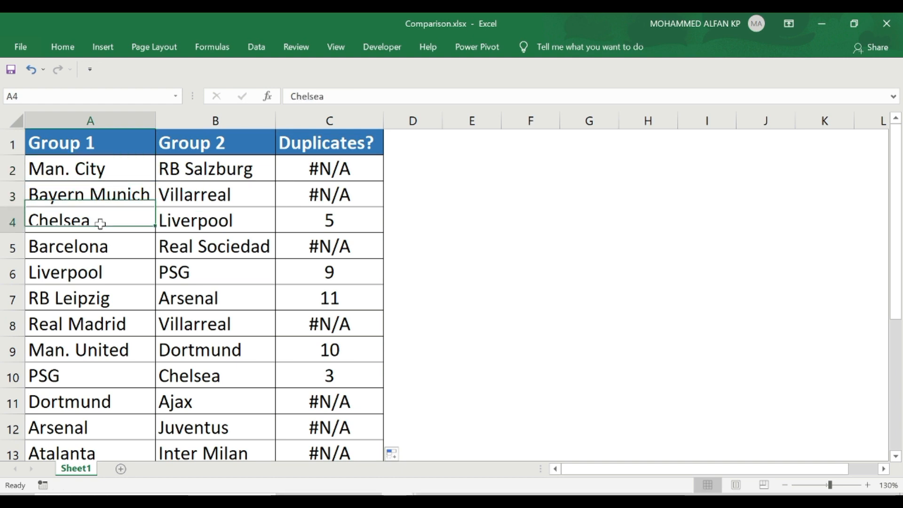
left_click(103, 246)
left_click(99, 270)
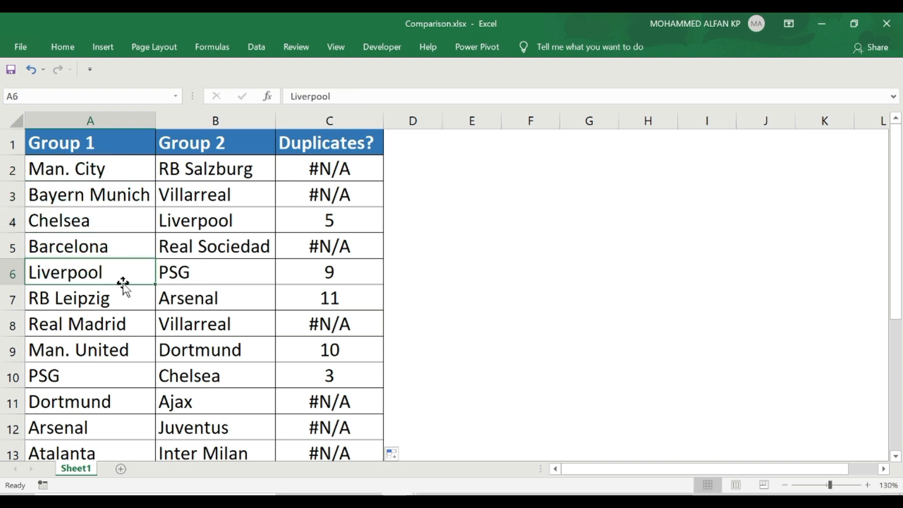
left_click(297, 251)
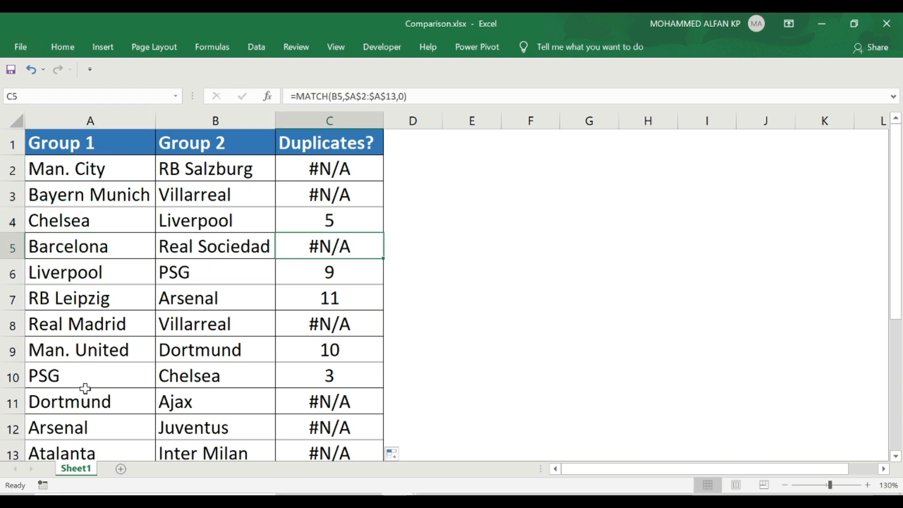
Step: Check the C6 result for PSG by counting through the Group 1 entries from A2 to A10
left_click(346, 272)
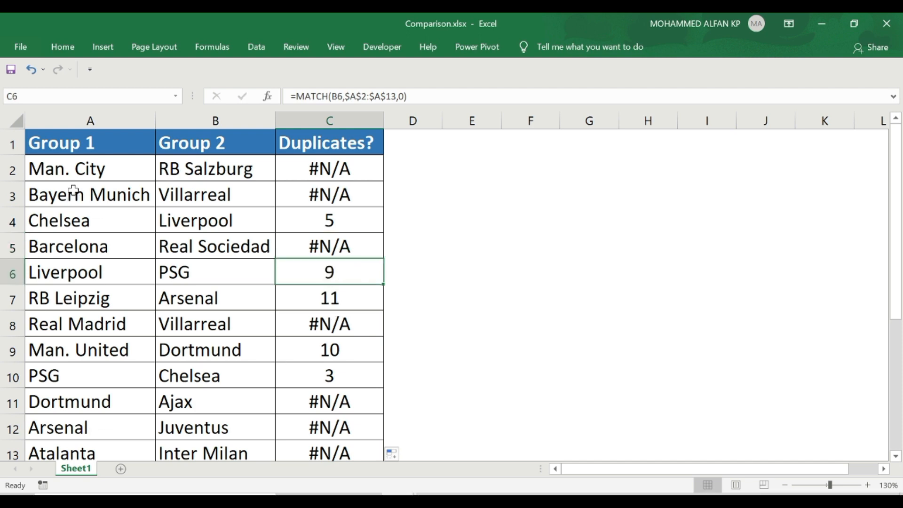
left_click(70, 176)
left_click(71, 200)
left_click(73, 225)
left_click(76, 249)
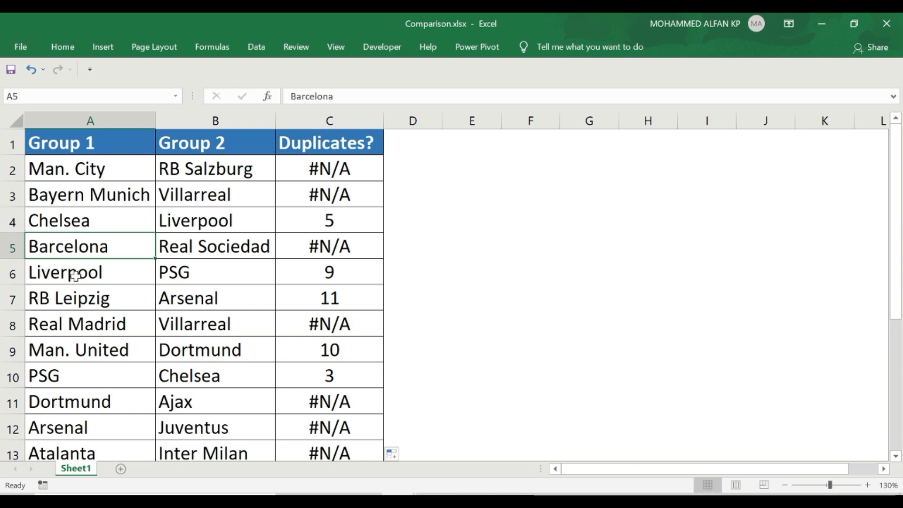
left_click(75, 273)
left_click(71, 298)
left_click(71, 324)
left_click(70, 350)
left_click(68, 375)
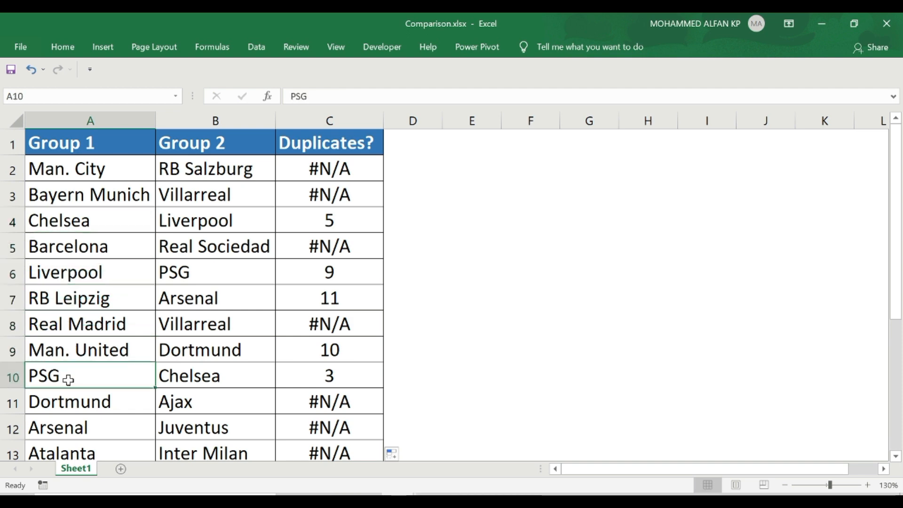
scroll(363, 353, "down", 1)
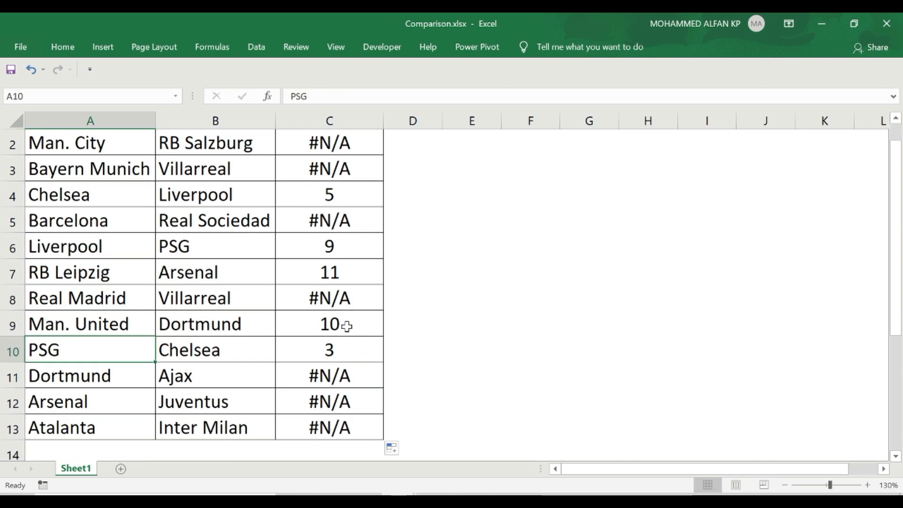
Step: Review the numeric results in the Duplicates? column and compare the C4 result with its Group 2 team
left_click(347, 330)
left_click(341, 350)
scroll(341, 350, "up", 1)
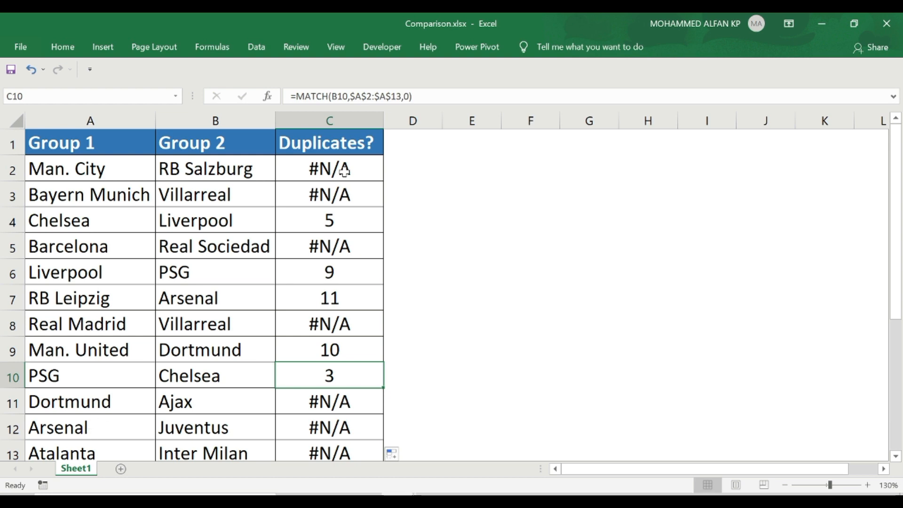
left_click(347, 219)
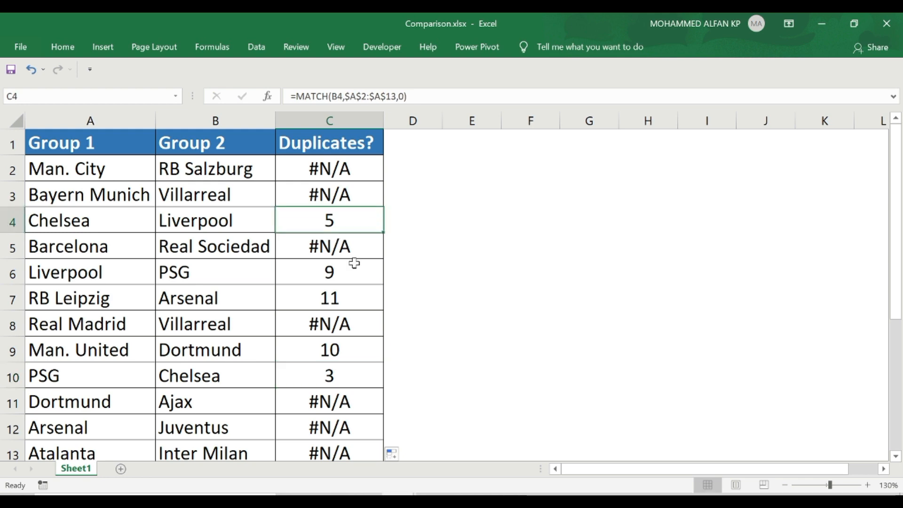
left_click(350, 271)
left_click(349, 296)
left_click(349, 348)
left_click(347, 382)
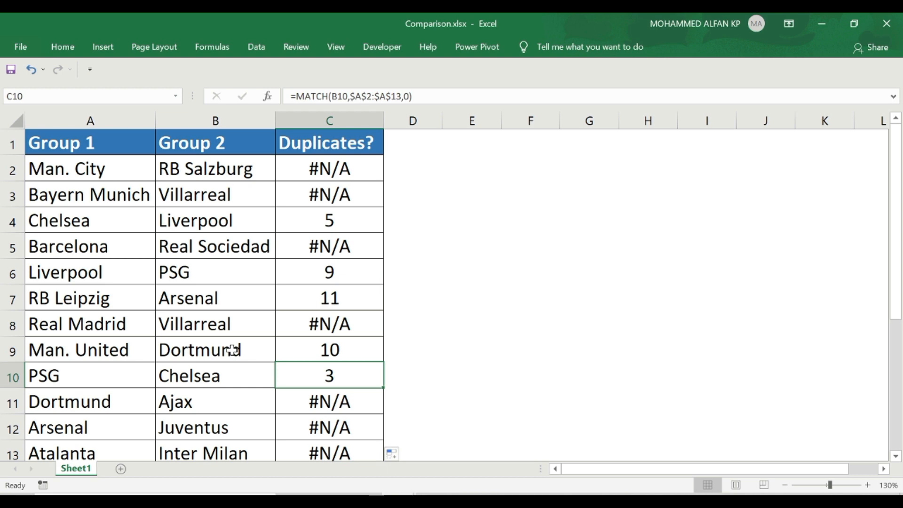
left_click(325, 229)
left_click(257, 227)
left_click(330, 230)
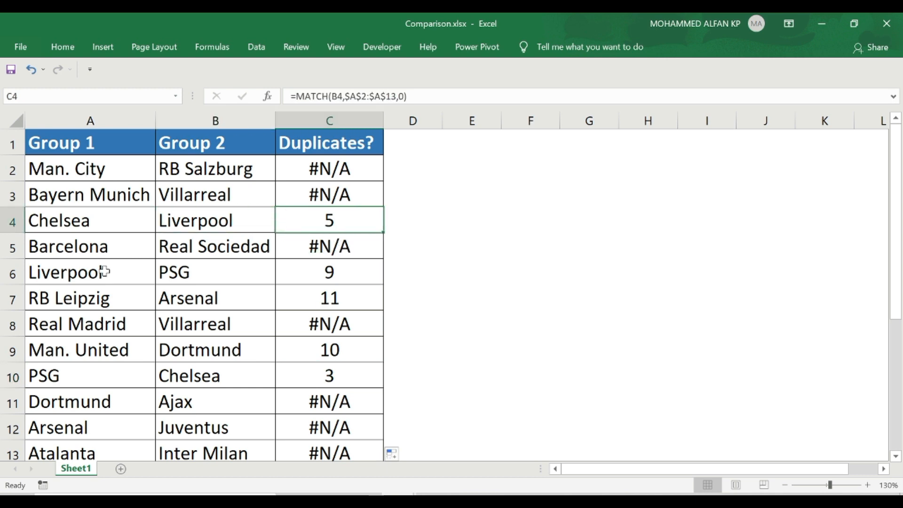
Step: Copy the Duplicates? header from C1 to D1 and autofit the width of column D
left_click(332, 145)
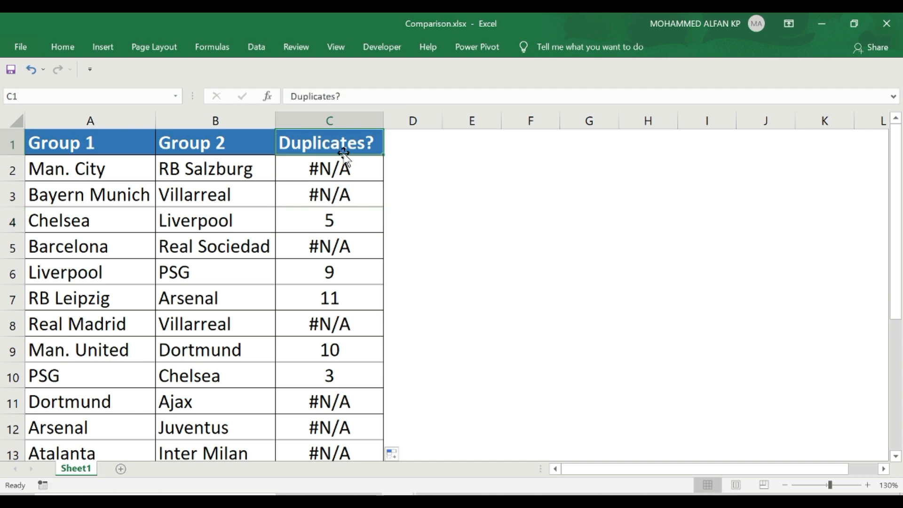
key("ctrl+c")
left_click(430, 141)
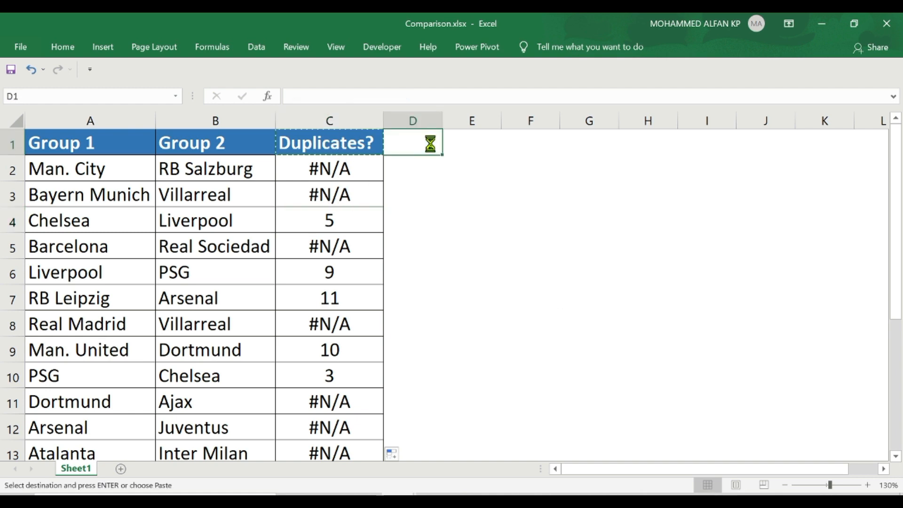
key("ctrl+v")
double_click(443, 121)
left_click(433, 173)
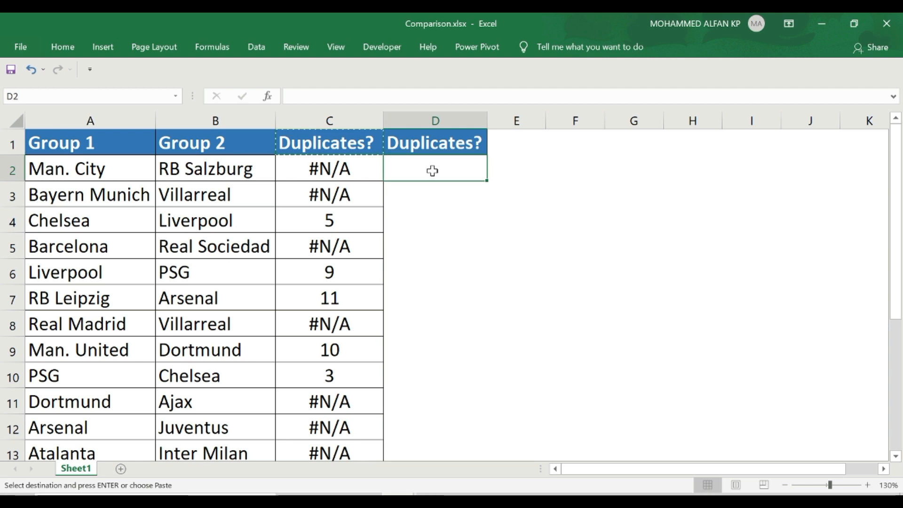
key("Escape")
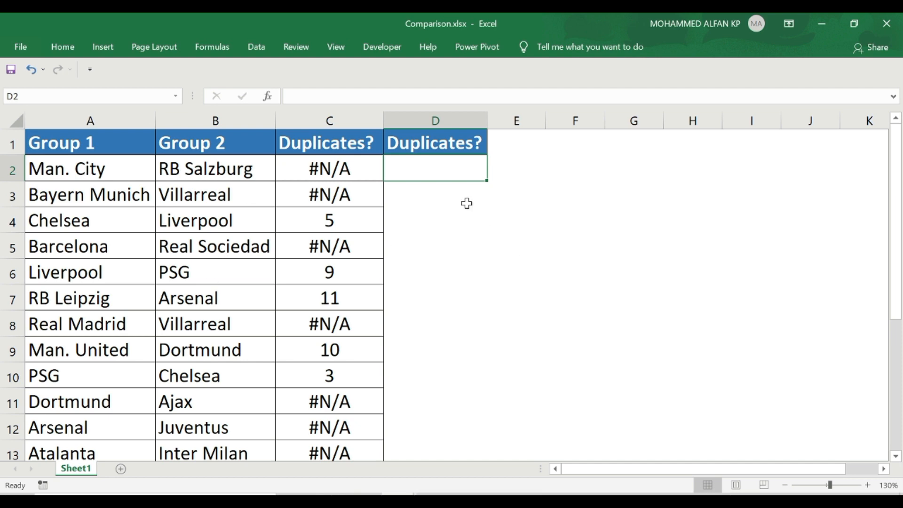
Step: Enter =MATCH(A2,$B$2:$B$13,0) in D2 and fill the formula down column D to row 13
type("=mat")
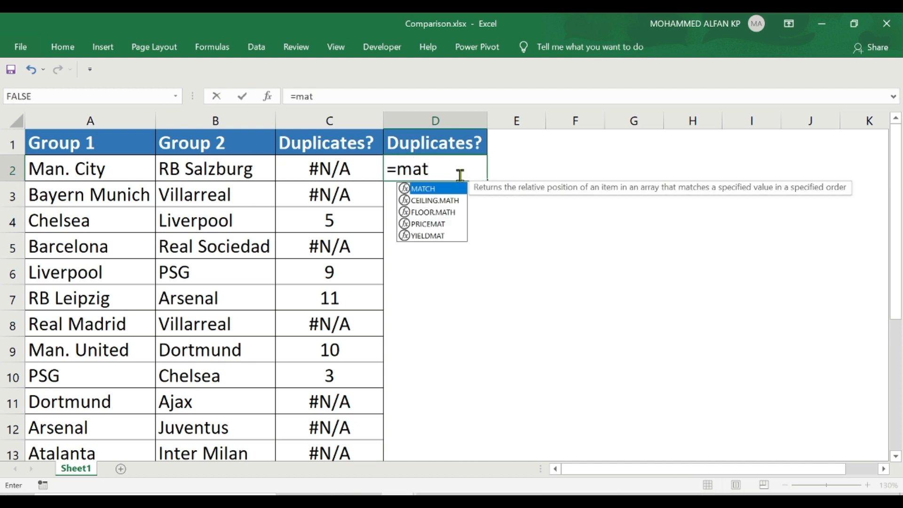
double_click(433, 189)
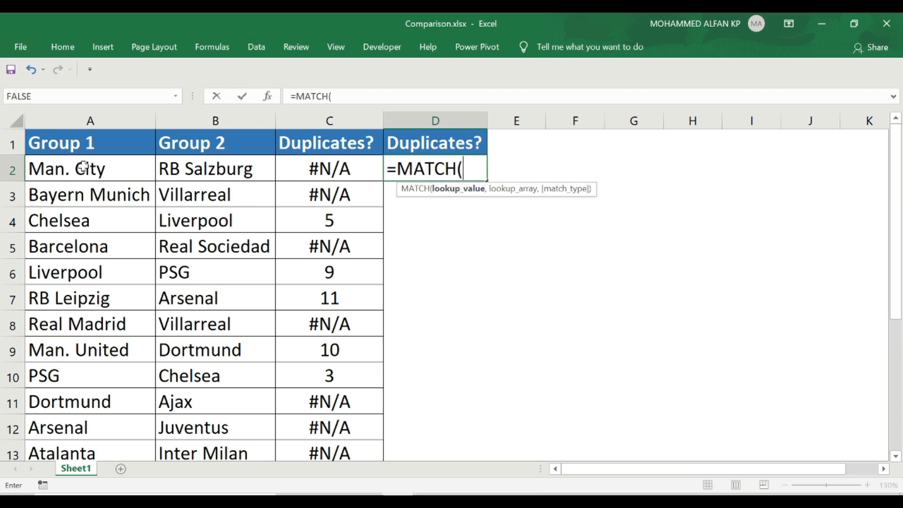
left_click(83, 167)
type(",")
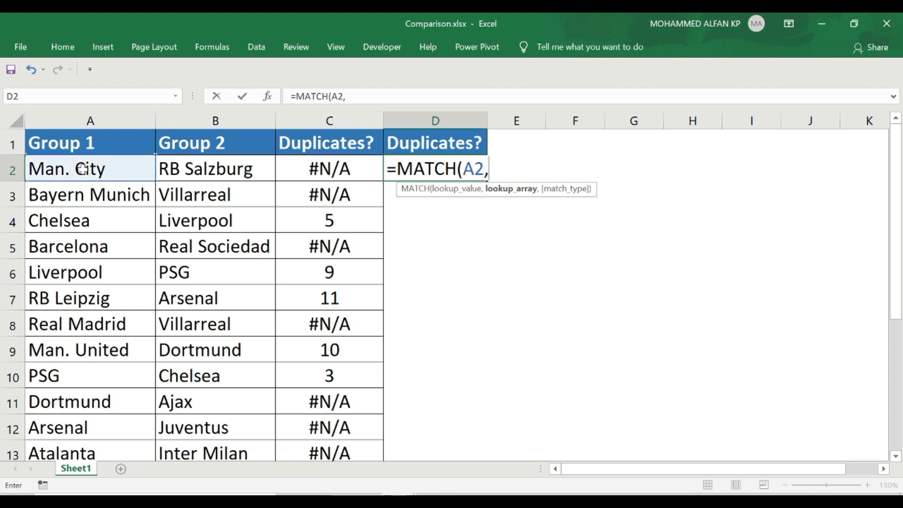
left_click(216, 168)
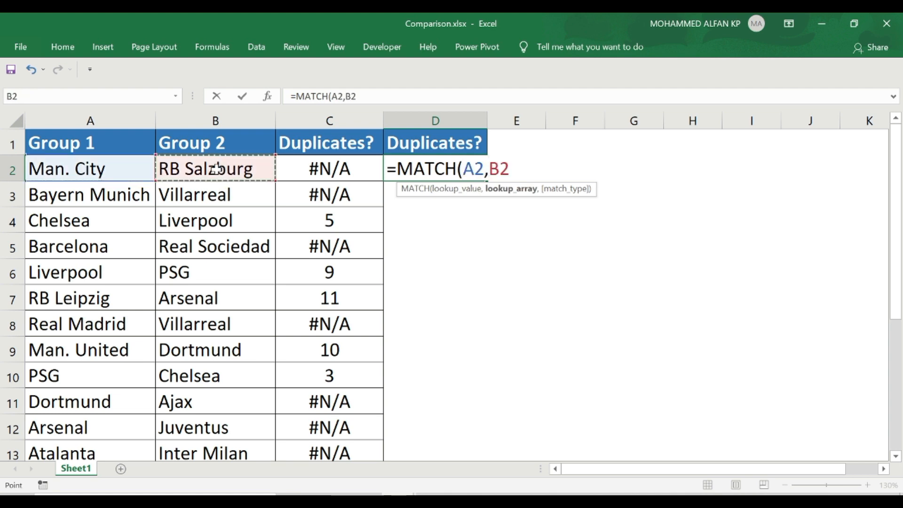
key("ctrl+shift+Down")
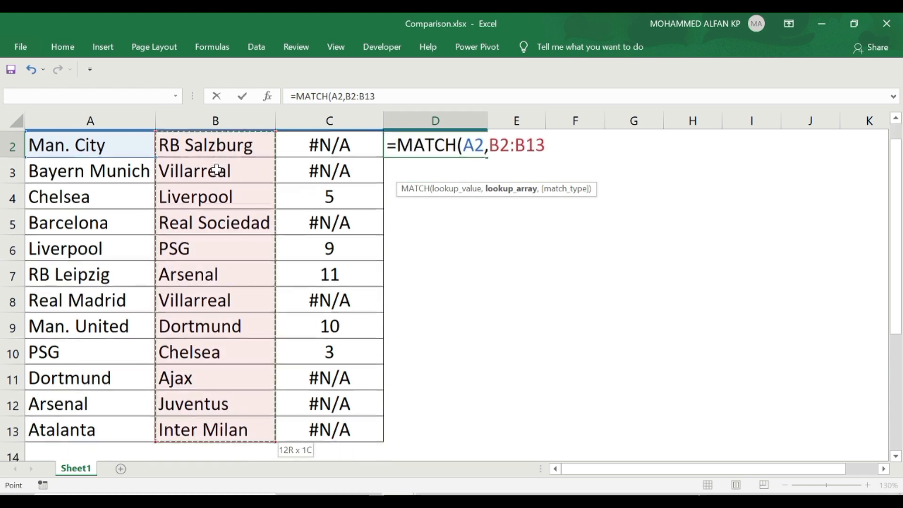
scroll(689, 219, "up", 1)
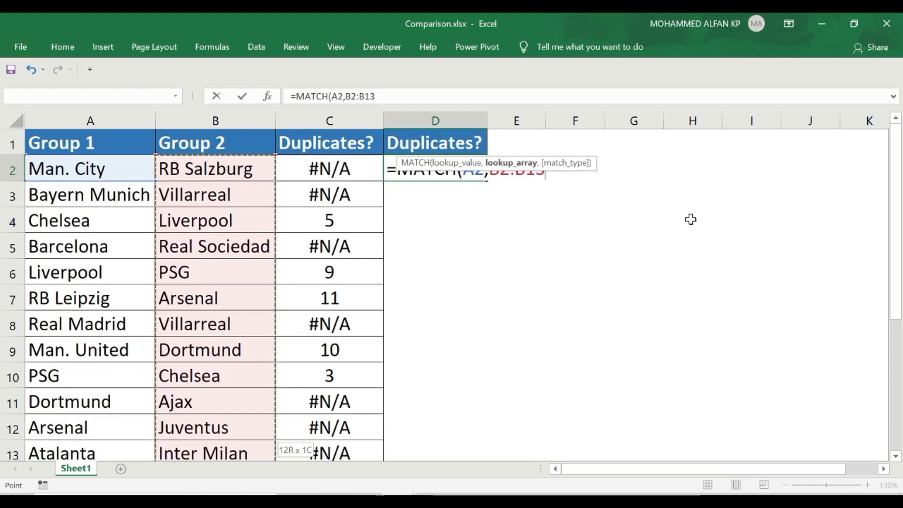
key("F4")
type(",")
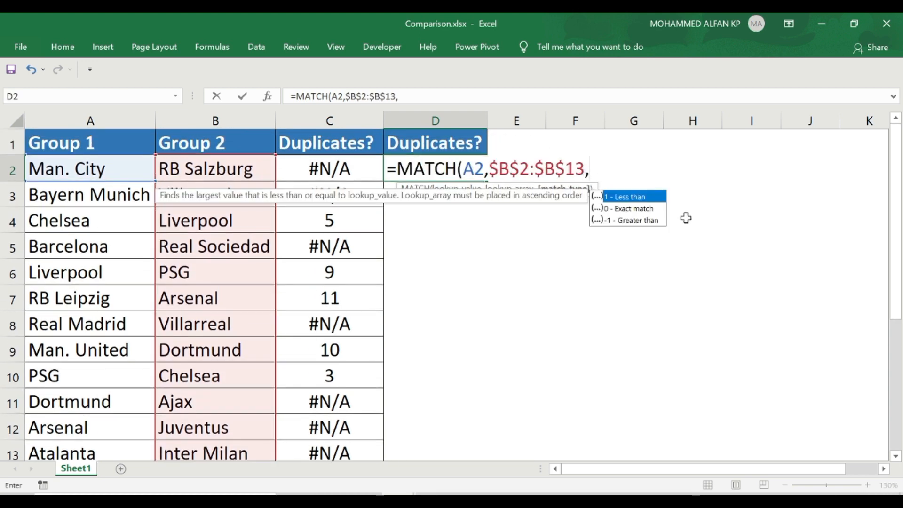
double_click(652, 209)
type(")")
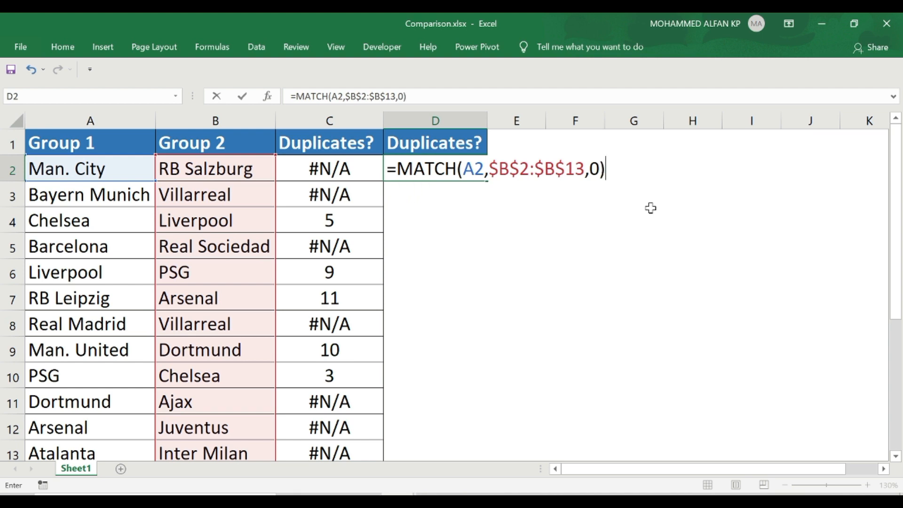
key("Return")
left_click(479, 169)
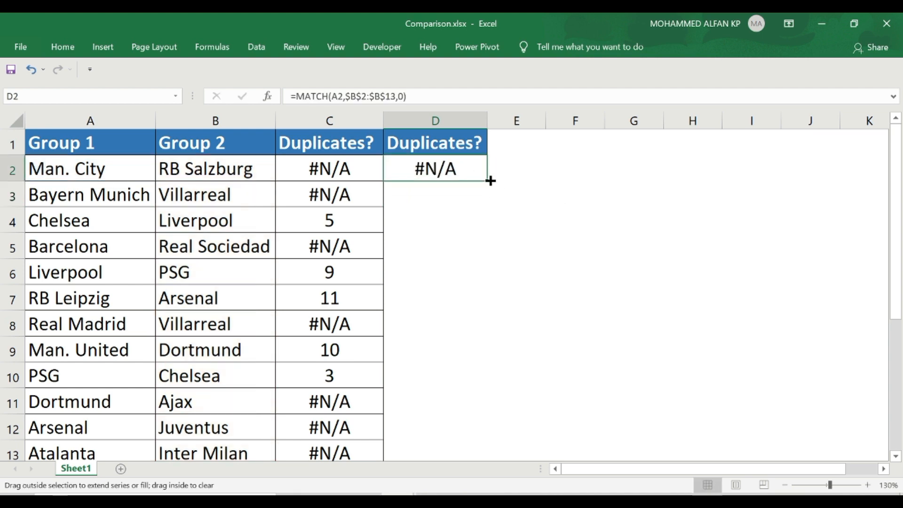
double_click(490, 181)
Step: Review the column D match results against the Group 1 teams, checking Chelsea's D4 position in Group 2 and the result in D10
left_click_drag(455, 168, 458, 189)
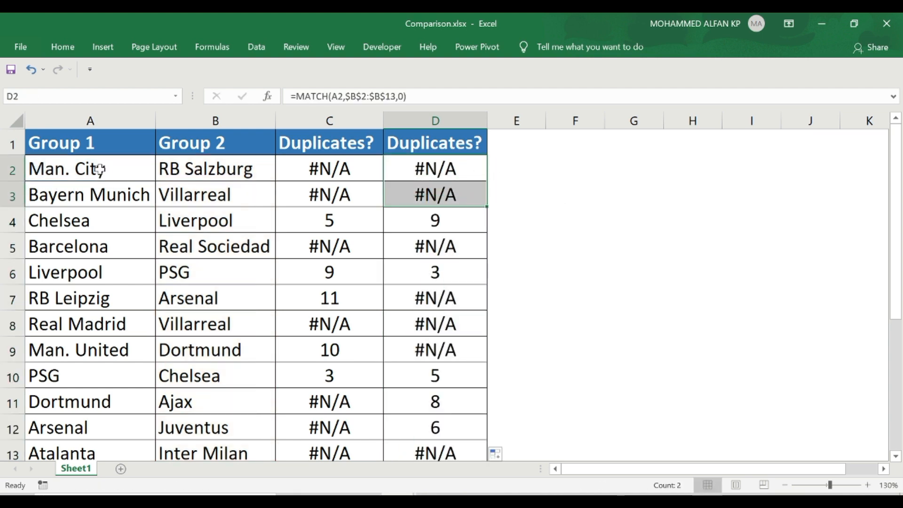
left_click(141, 194)
left_click(85, 216)
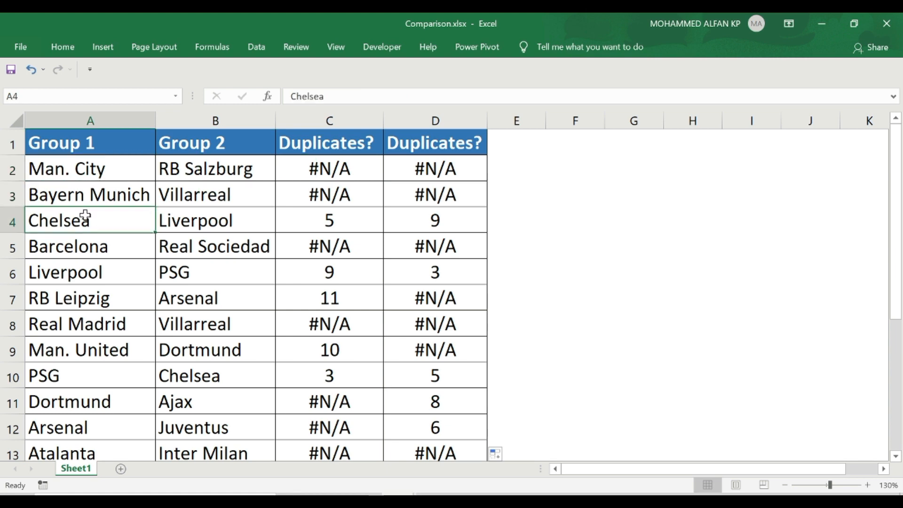
left_click(440, 218)
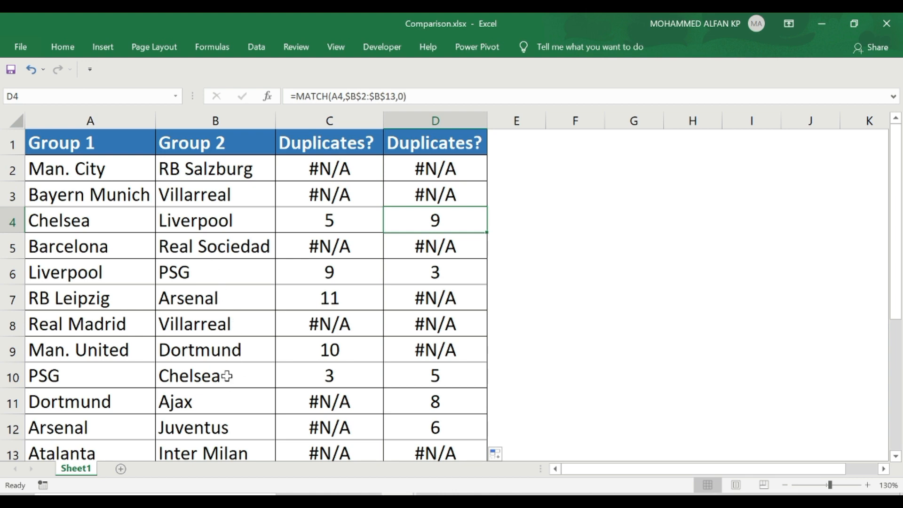
scroll(440, 306, "down", 2)
left_click_drag(442, 278, 446, 323)
scroll(446, 323, "up", 2)
left_click(437, 376)
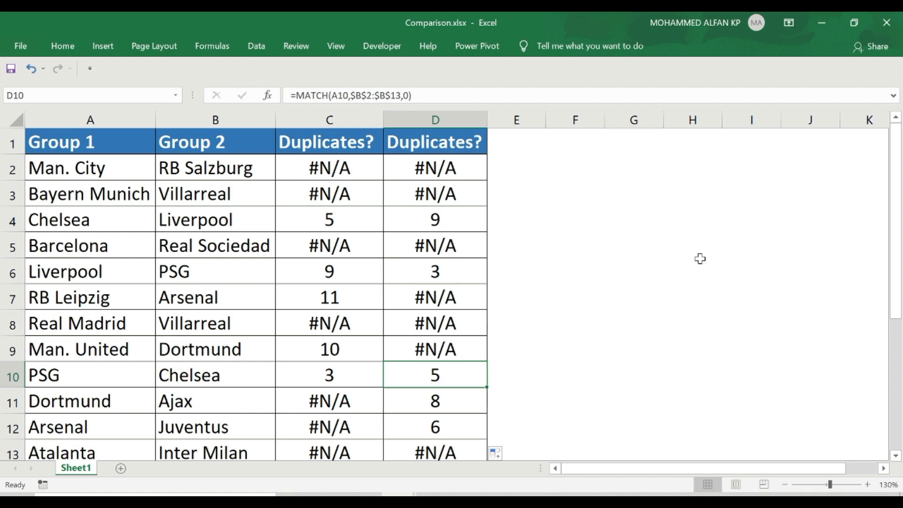
Step: Select only the formula cells that return errors using Go To Special, excluding numbers, text and logicals
key("ctrl+g")
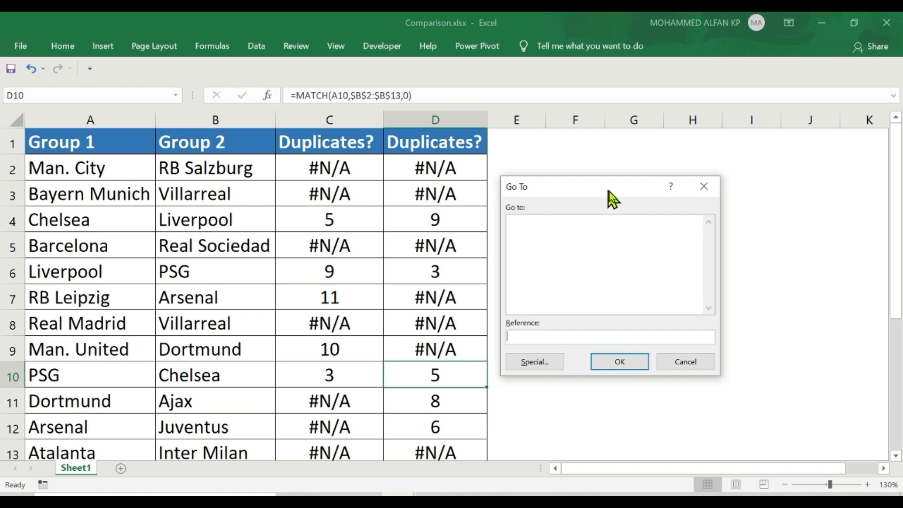
left_click(546, 369)
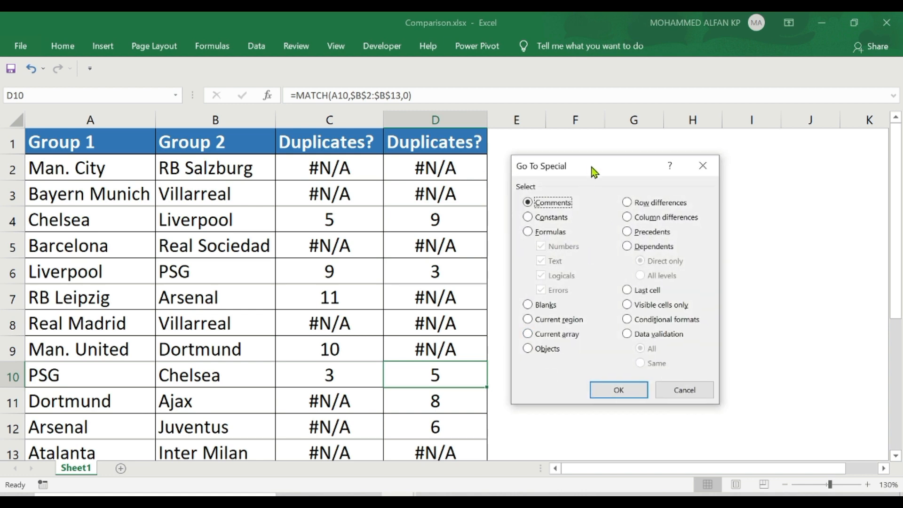
left_click_drag(592, 166, 595, 168)
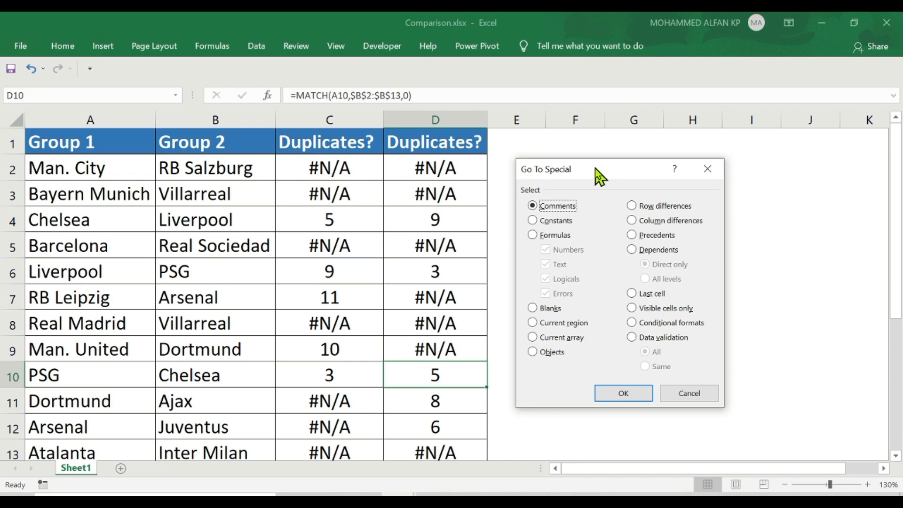
left_click(534, 235)
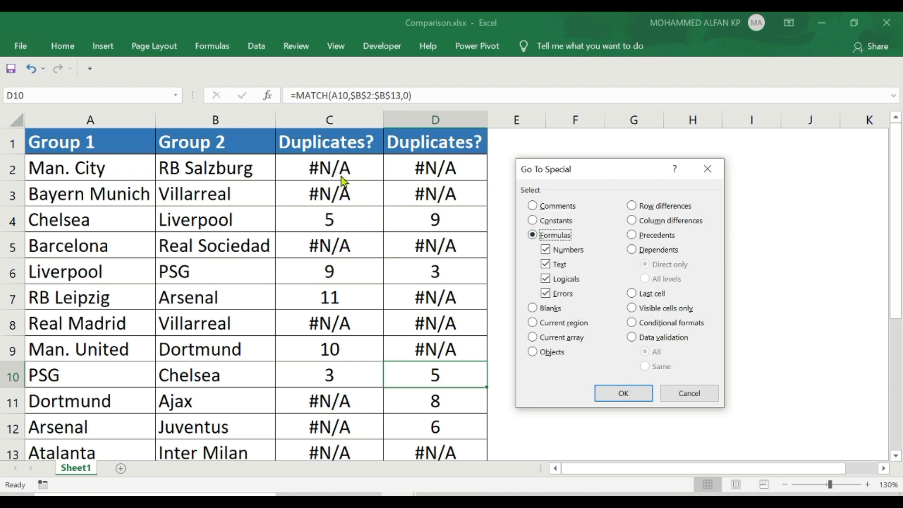
left_click(548, 252)
left_click(550, 266)
left_click(550, 278)
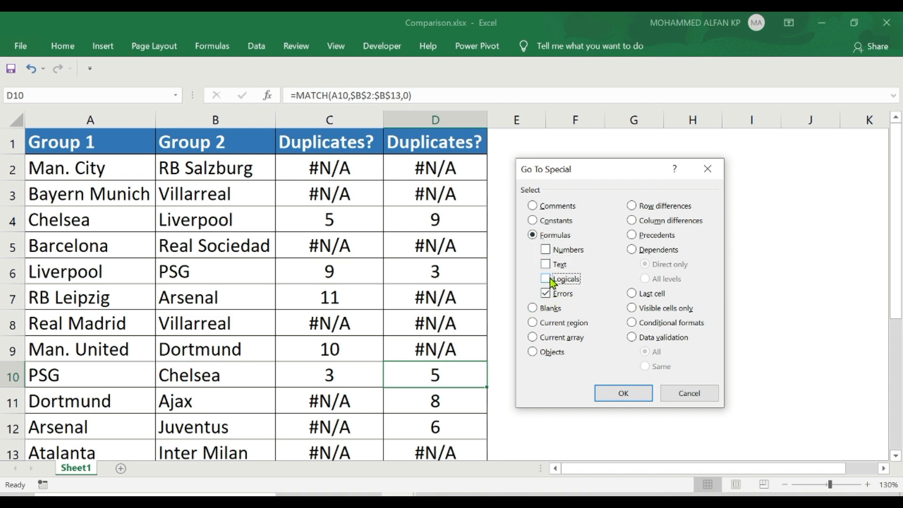
left_click(635, 398)
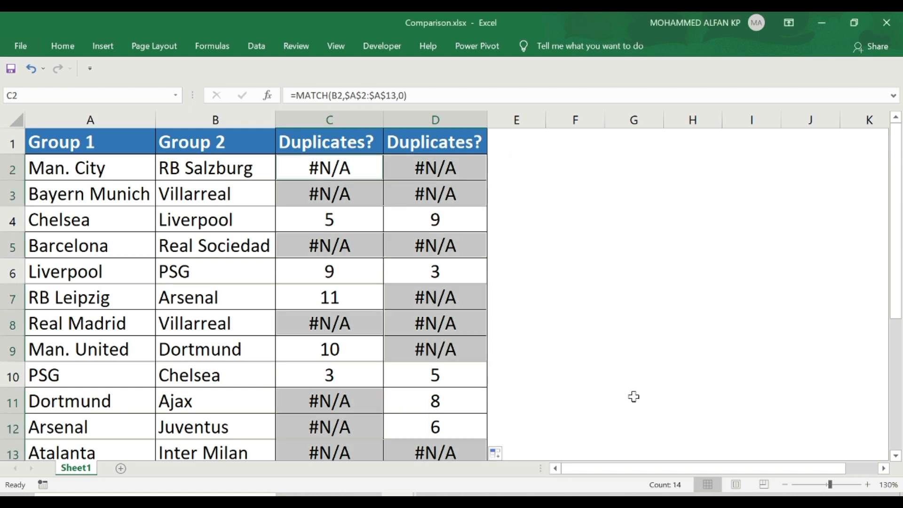
Step: Bold the selected error cells in columns C and D and replace all of them with "No Duplicates Found"
key("ctrl+b")
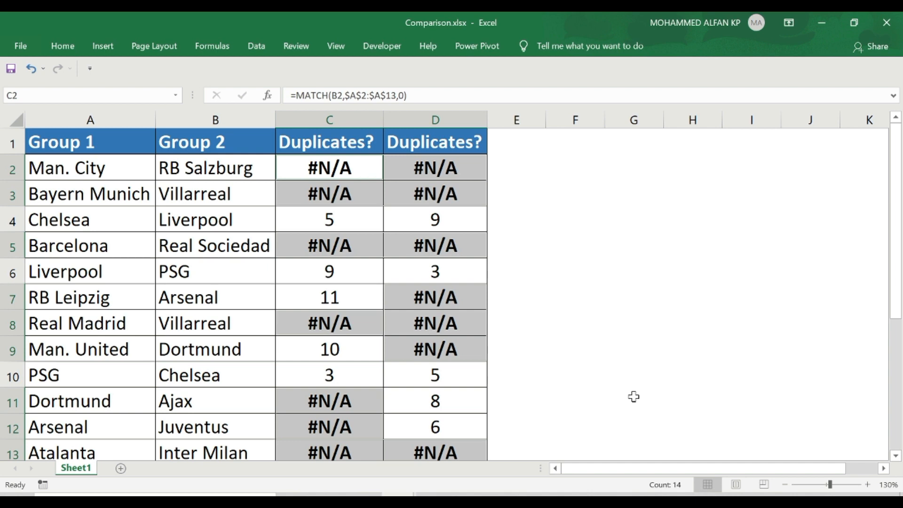
type("No Duplic")
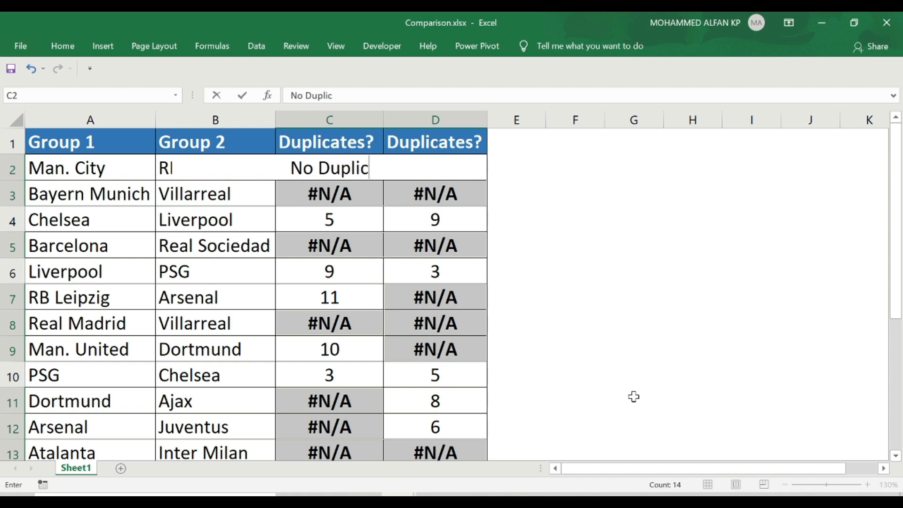
type("ates Found")
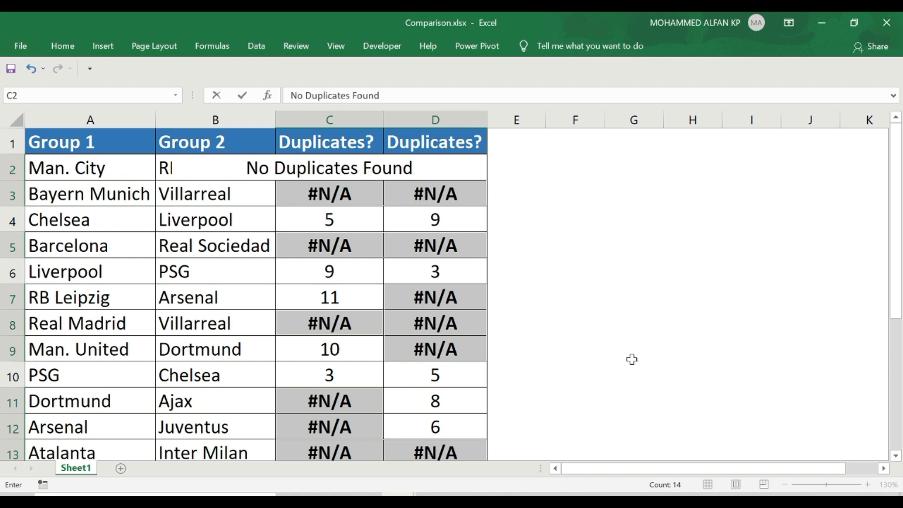
key("ctrl+Return")
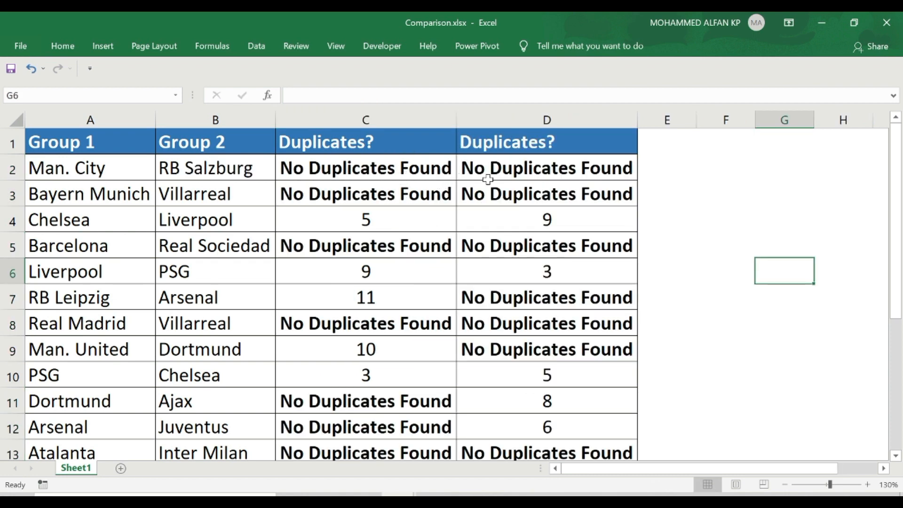
scroll(517, 348, "down", 3)
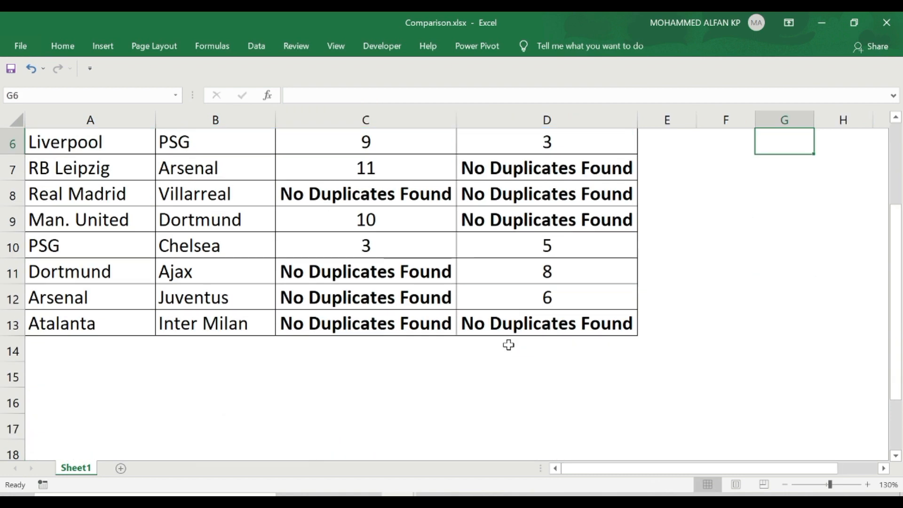
scroll(519, 355, "up", 3)
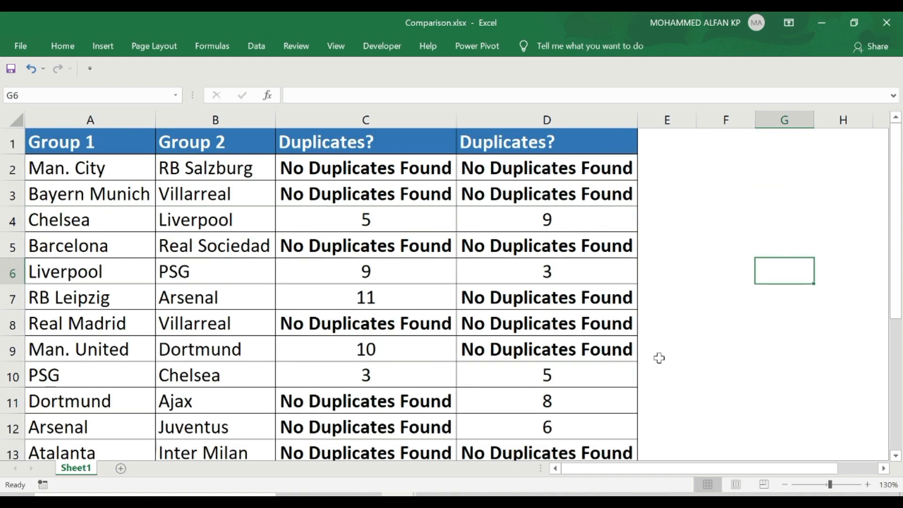